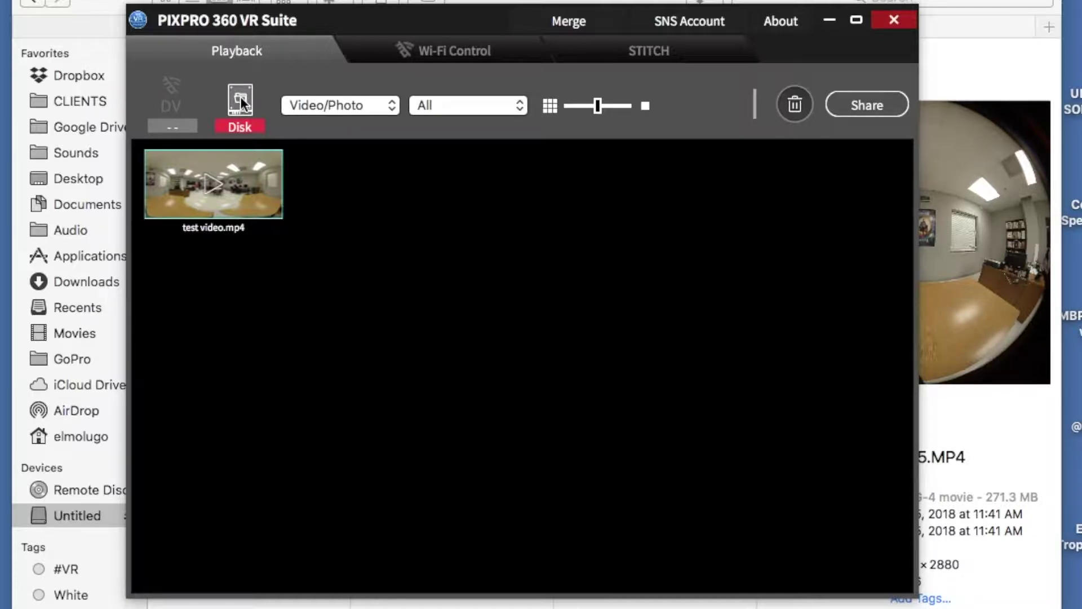
Load the 141M21F3 folder from Untitled > FIU GRANT TEST SHOTS into the Playback browser
click(241, 96)
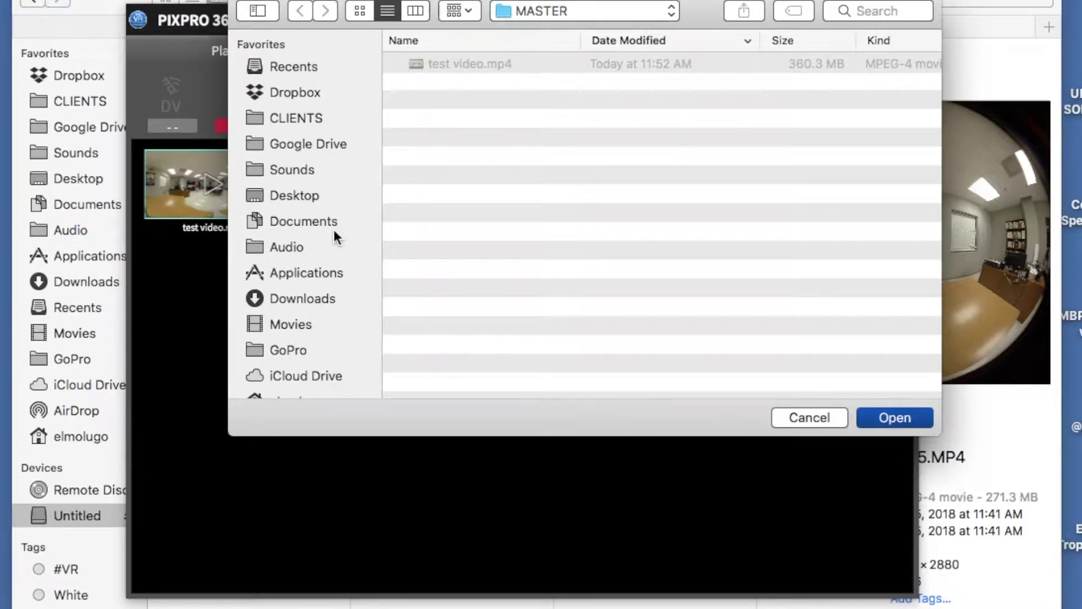
scroll(335, 229, down, 5)
click(275, 219)
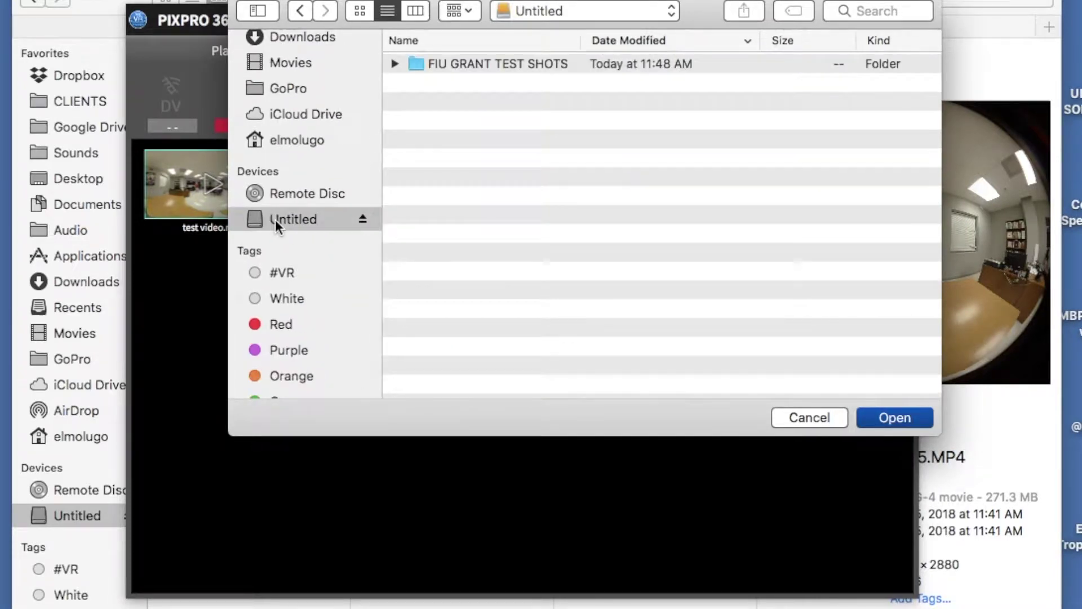
click(486, 58)
double_click(485, 59)
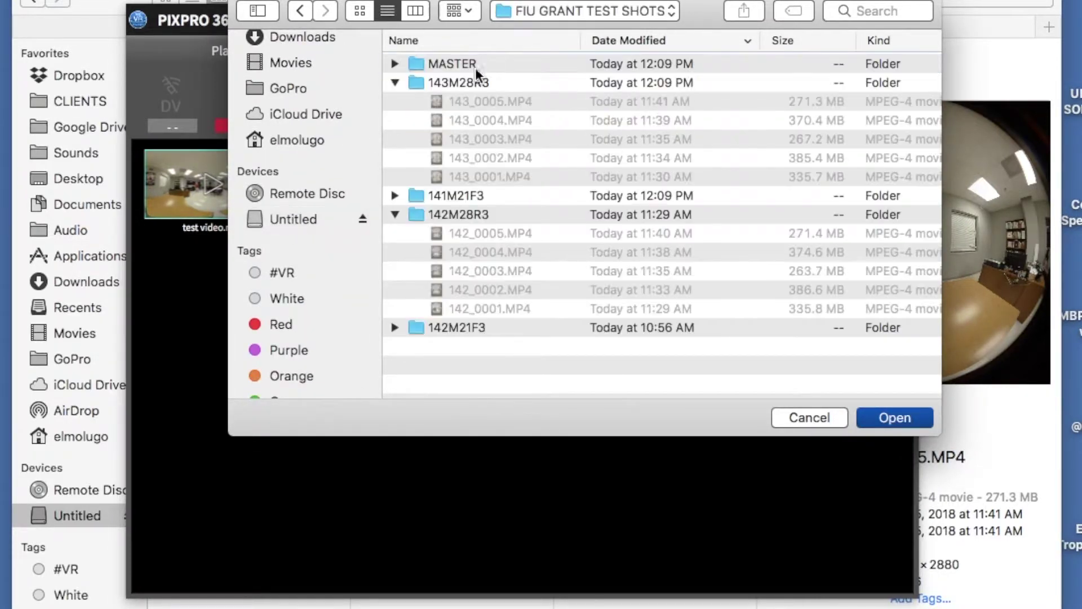
click(442, 82)
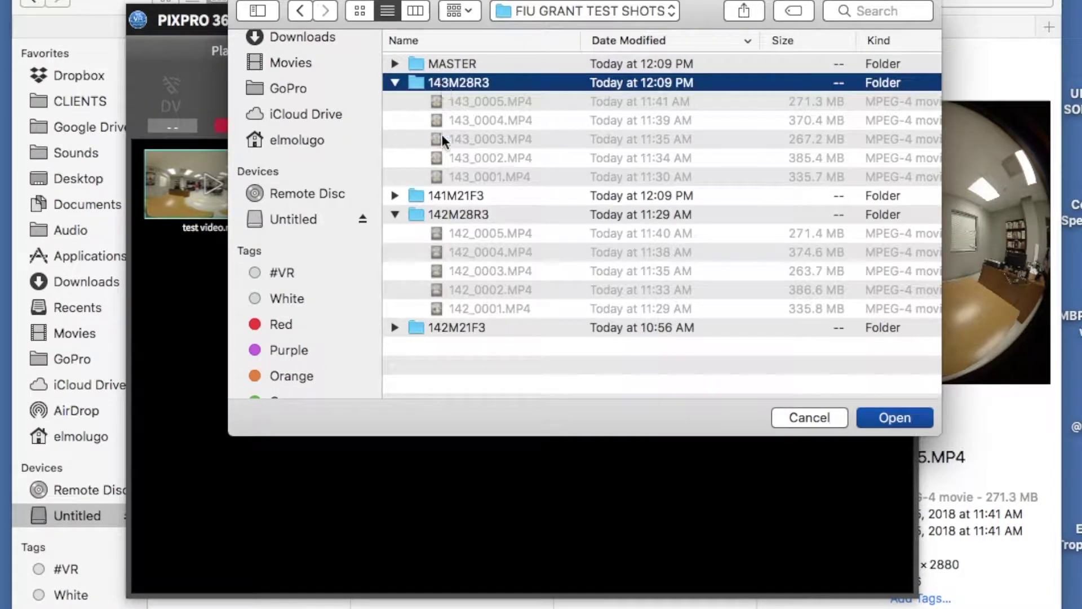
click(497, 195)
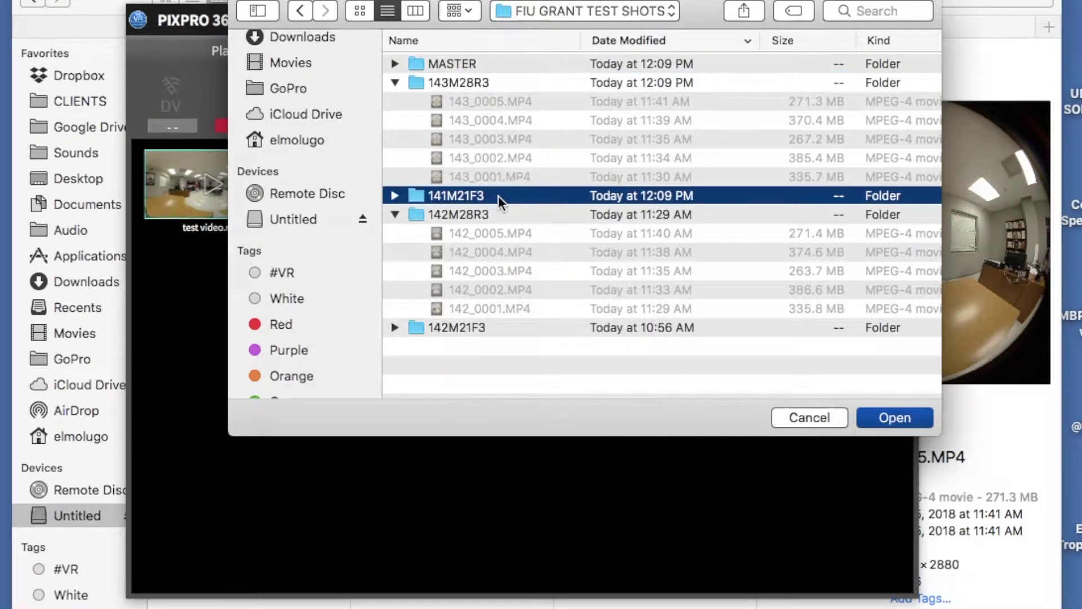
click(890, 416)
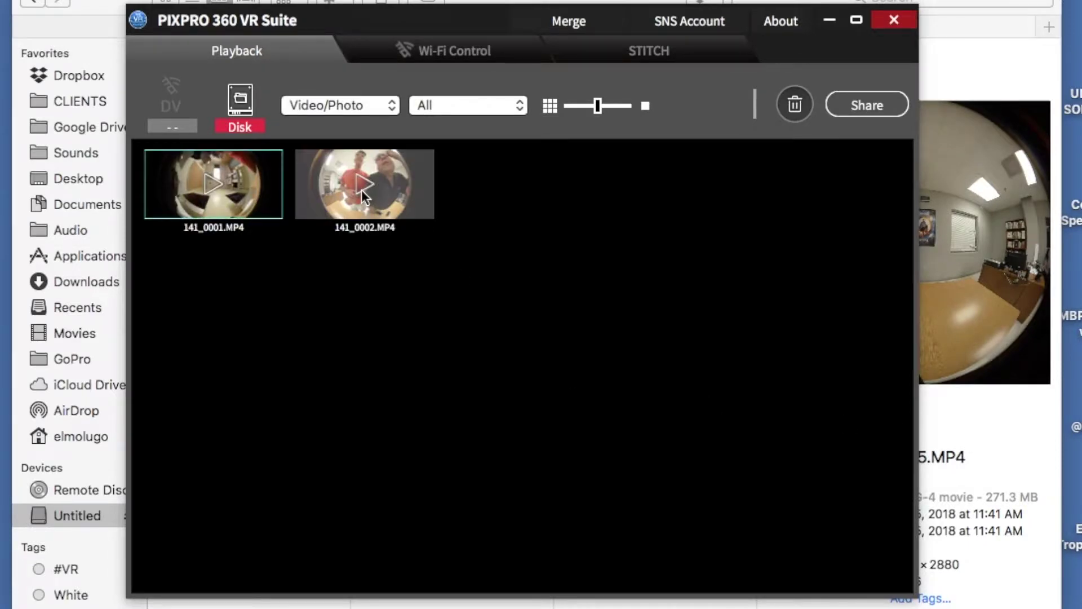
double_click(361, 190)
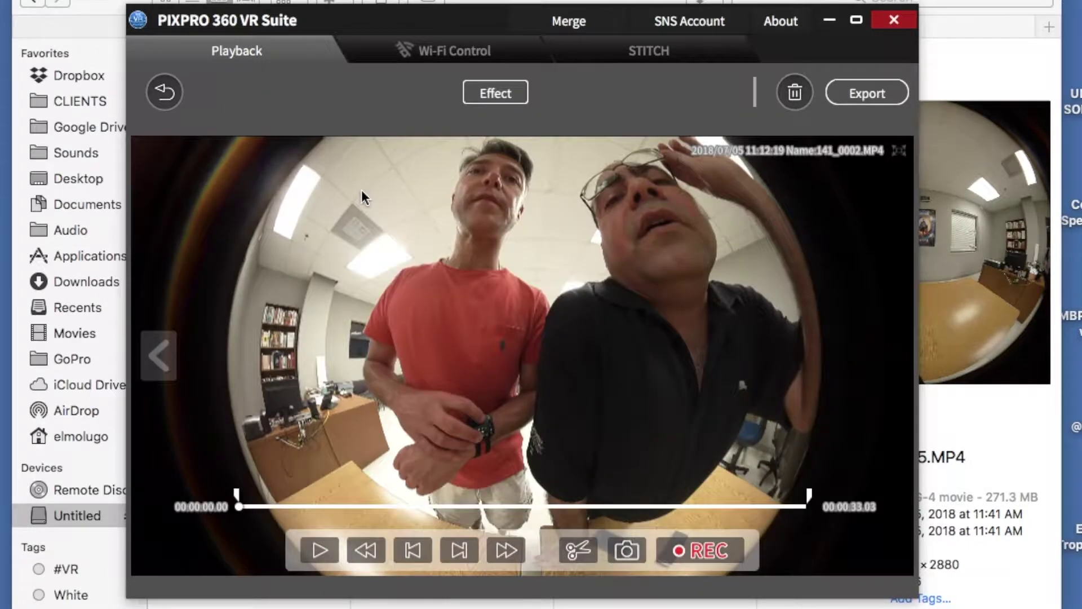
click(319, 549)
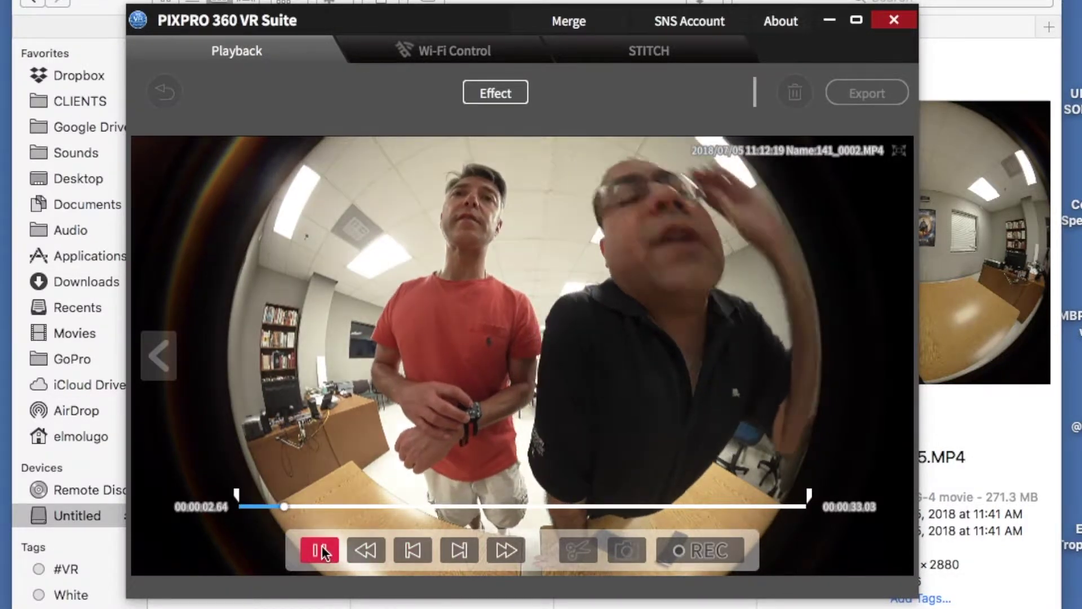
click(321, 549)
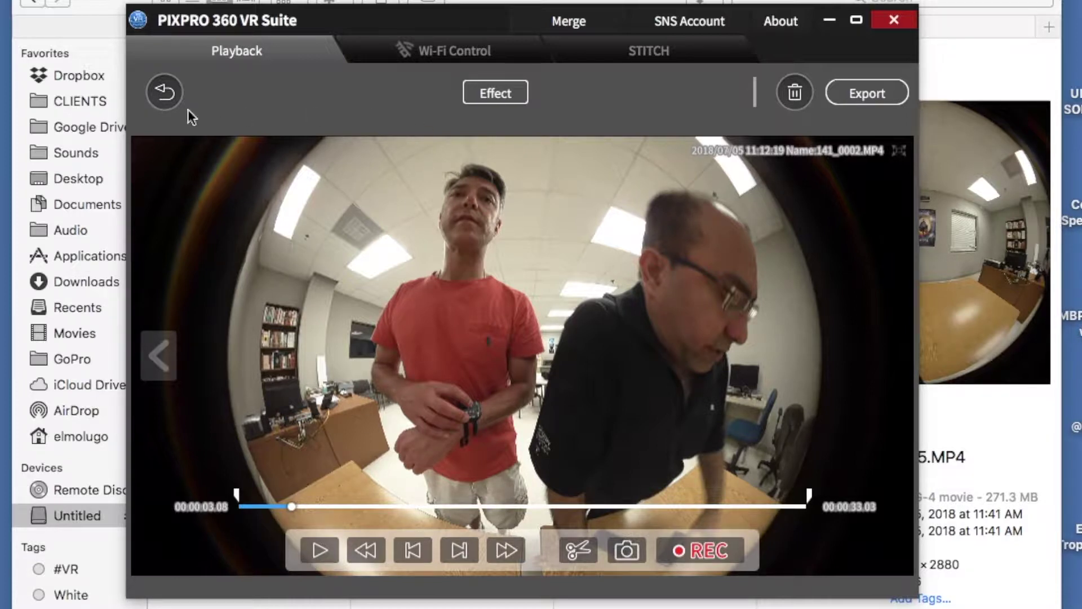
click(168, 101)
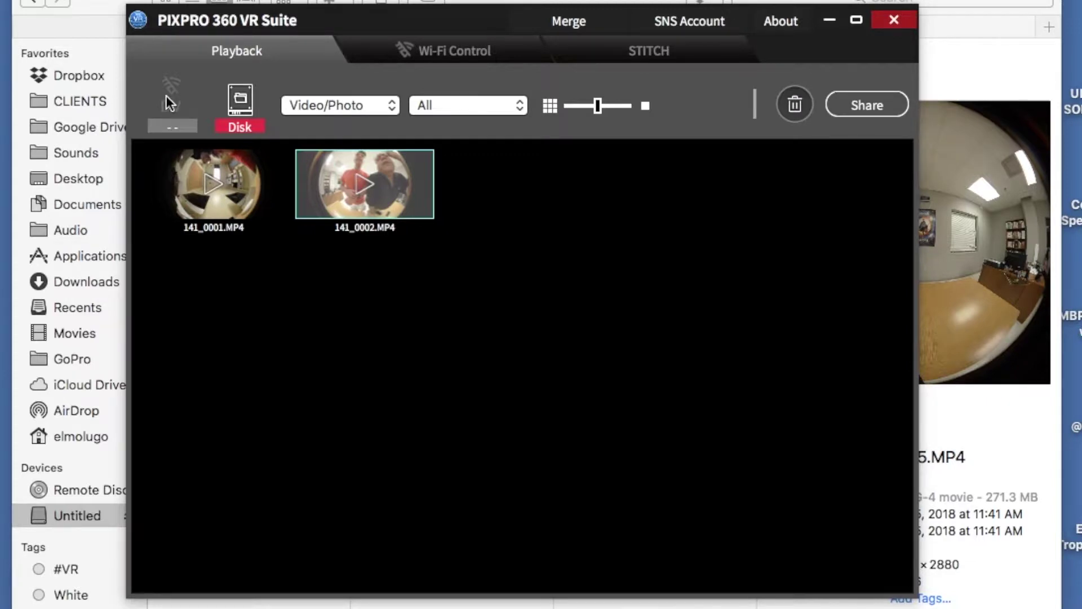
Start a new stitch from the STITCH tab and browse for source clip (A)
click(655, 47)
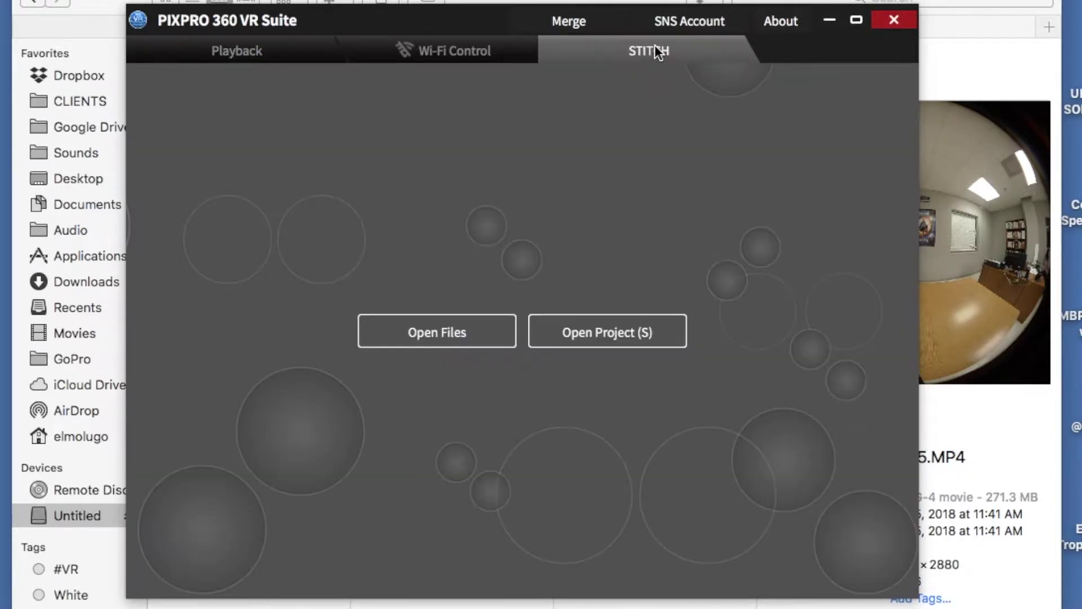
click(436, 336)
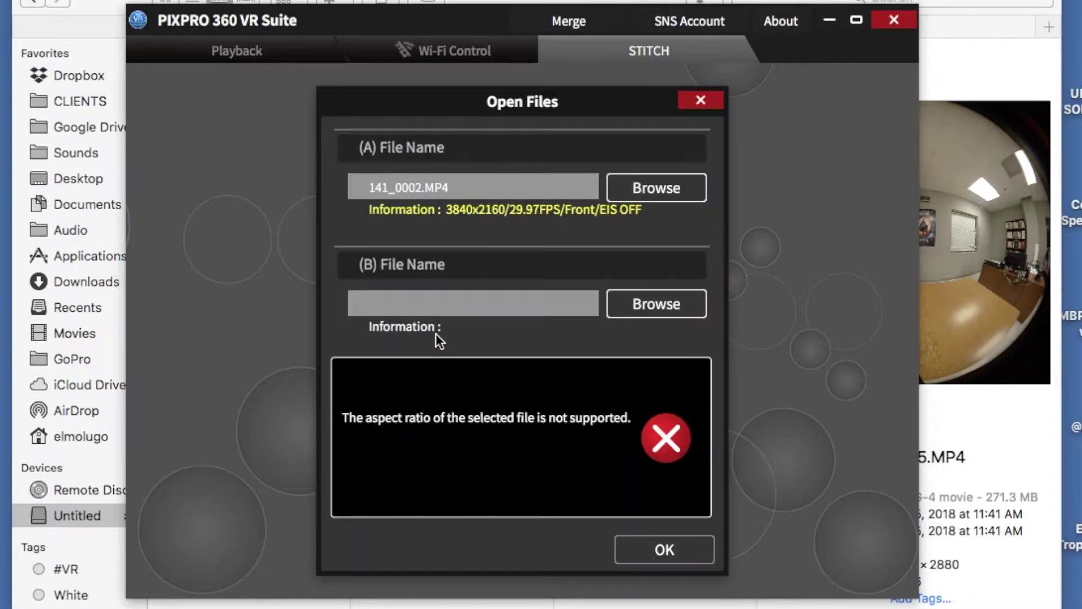
click(669, 190)
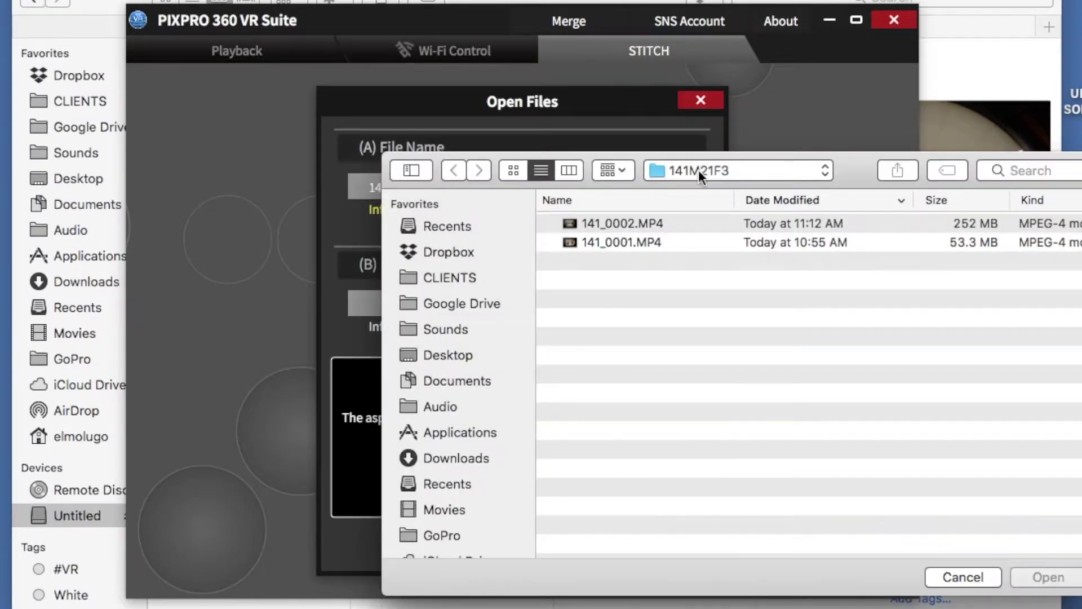
Navigate the file picker up through FIU GRANT TEST SHOTS to the Untitled drive
click(699, 170)
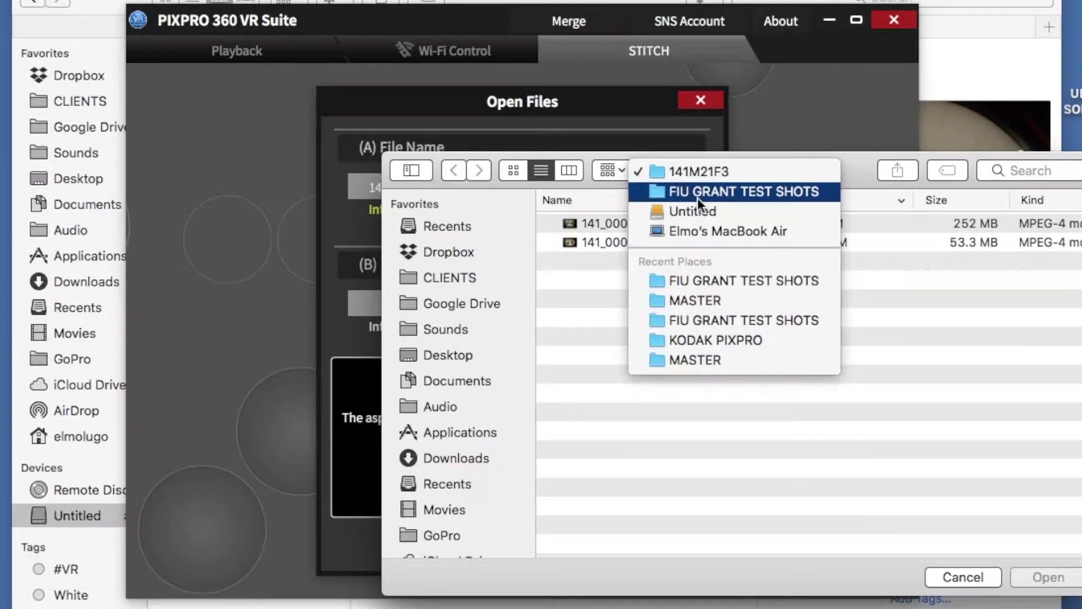
click(697, 198)
scroll(466, 489, down, 5)
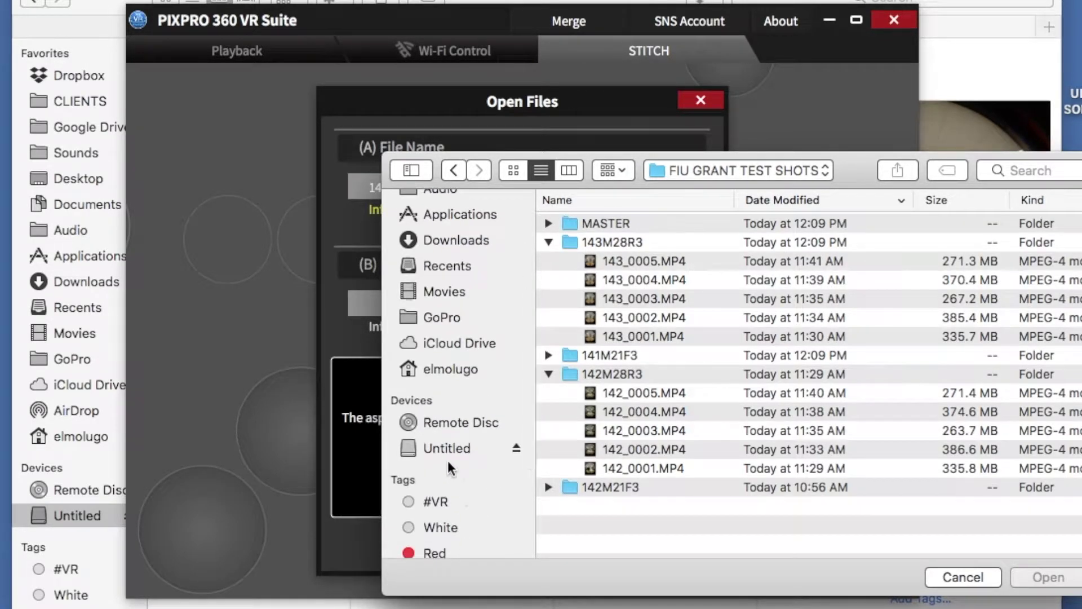
click(446, 452)
Open FIU GRANT TEST SHOTS and select 143_0001.MP4 from the 143M28R3 folder as clip A
double_click(664, 228)
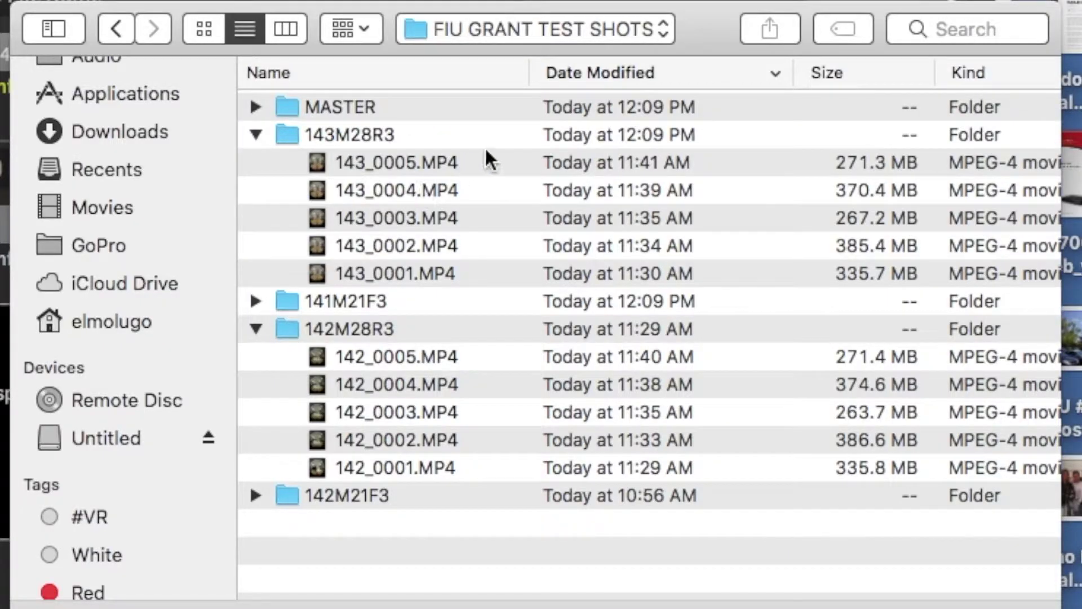
click(451, 273)
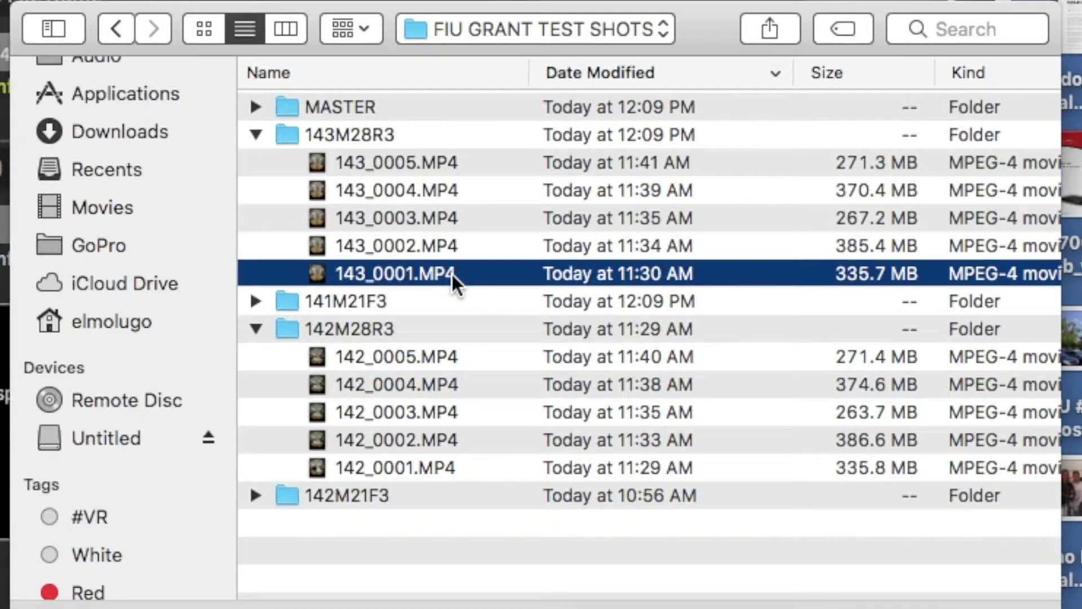
click(463, 457)
click(491, 466)
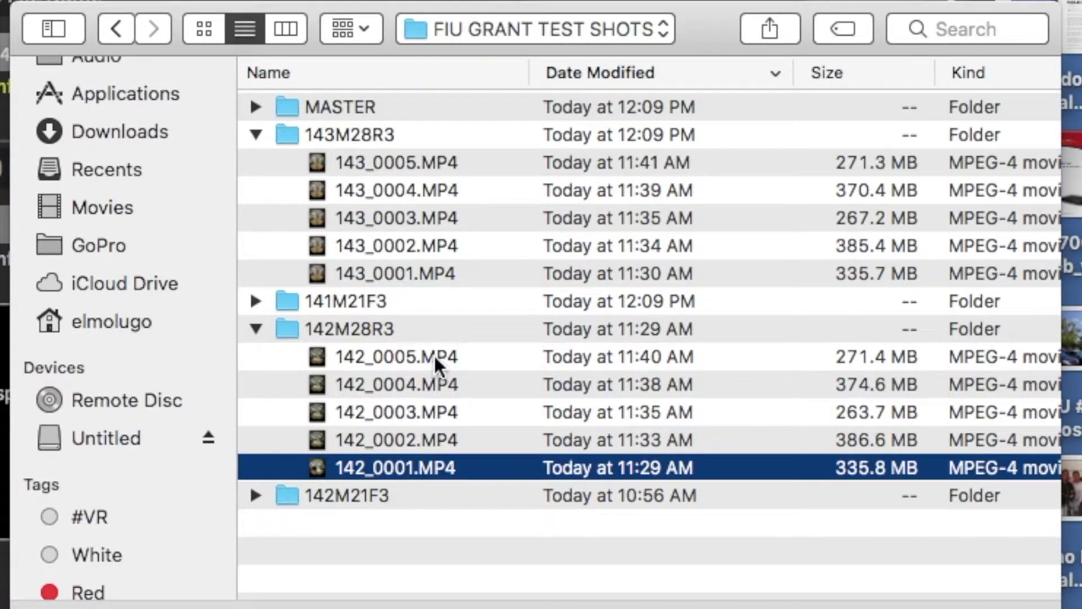
click(422, 273)
click(396, 463)
click(429, 272)
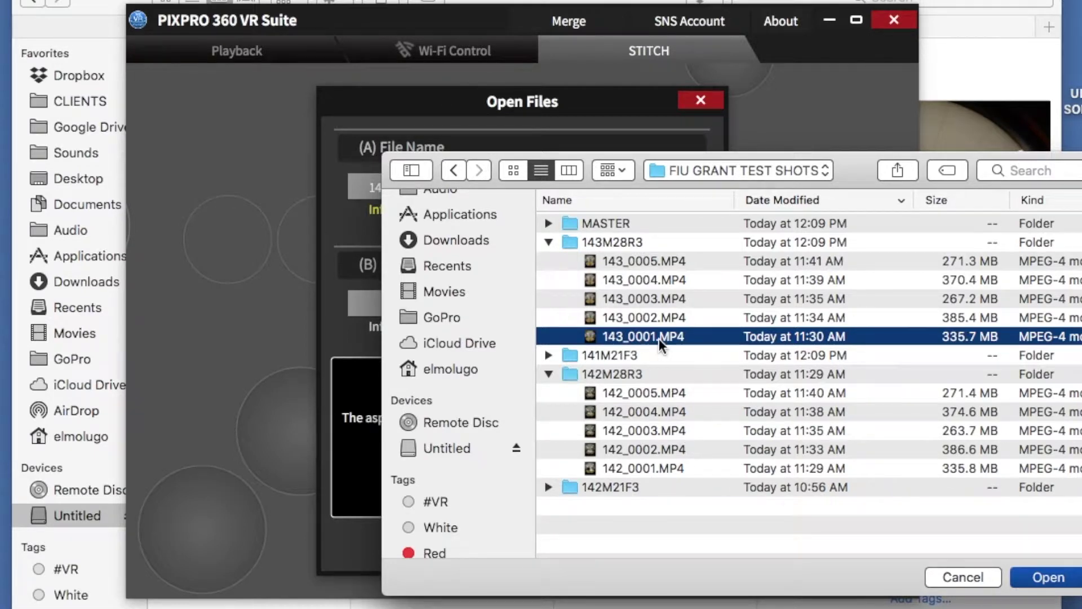
Load 143_0001.MP4 as source A and 142_0001.MP4 as source B, then begin stitch editing
click(1051, 577)
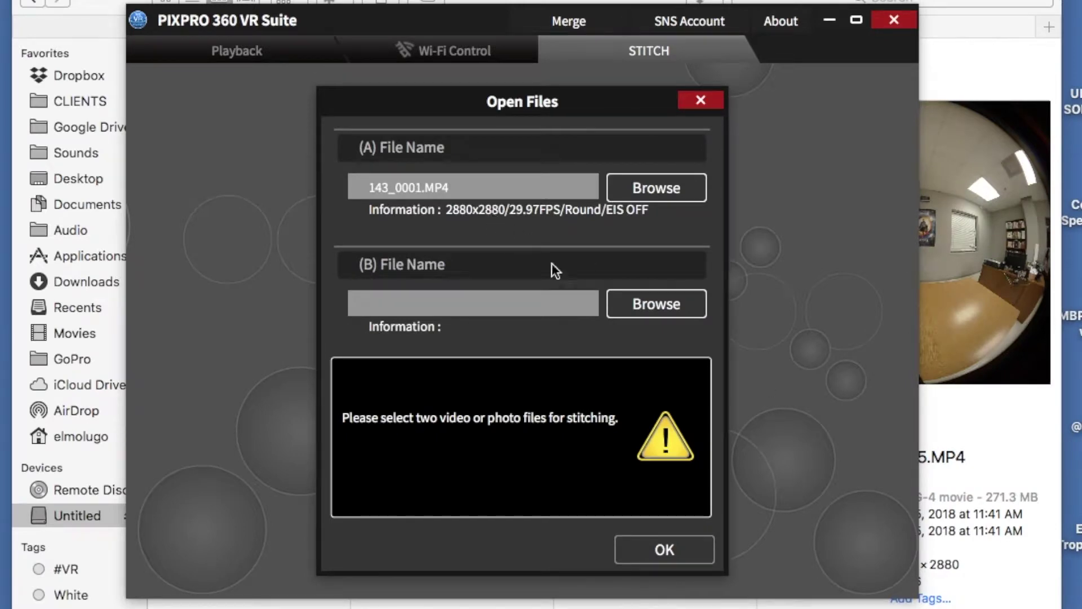
click(659, 305)
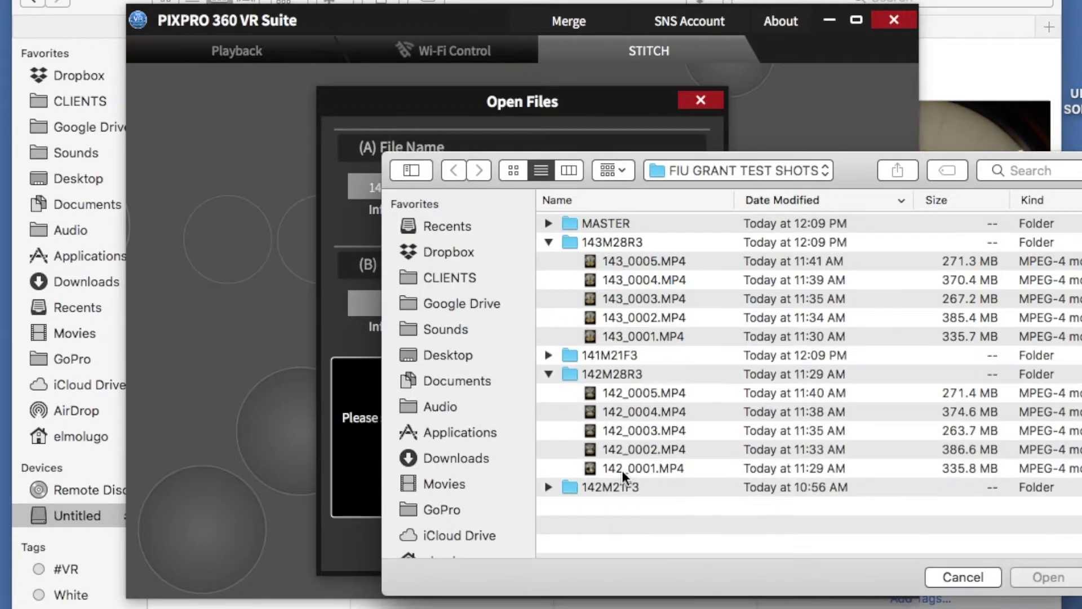
click(626, 467)
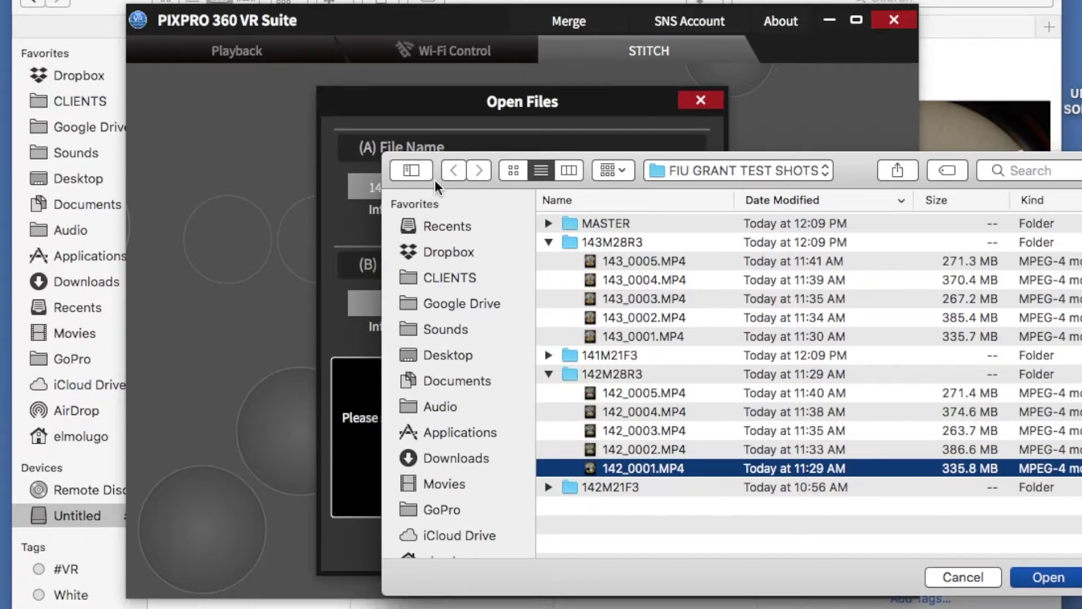
drag(435, 180, 338, 79)
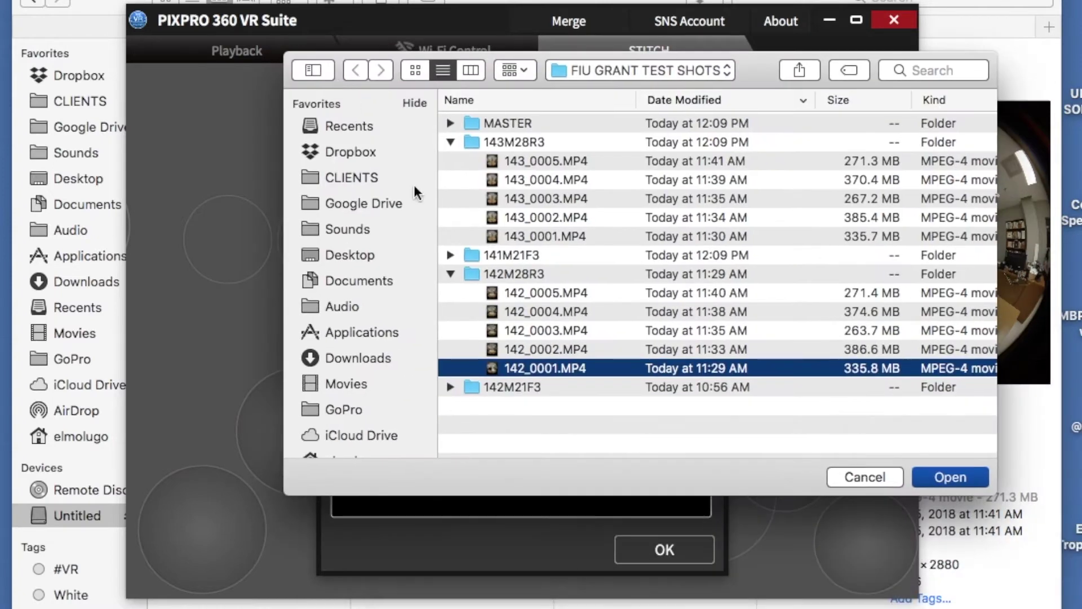
click(965, 472)
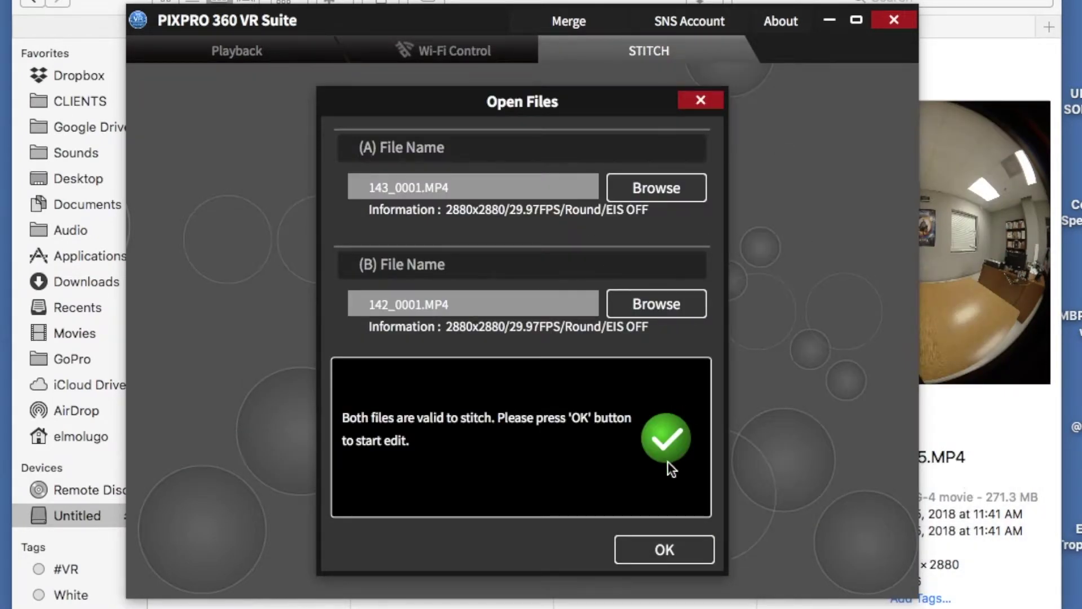
click(677, 559)
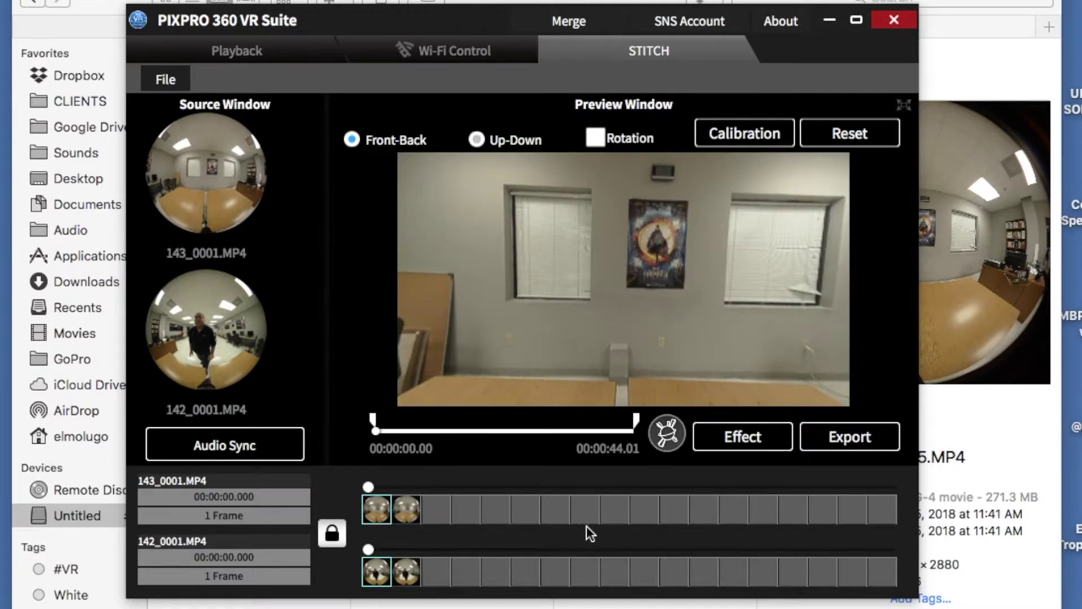
Scrub the preview near the start and pull the right trim handle left to a short section
click(377, 429)
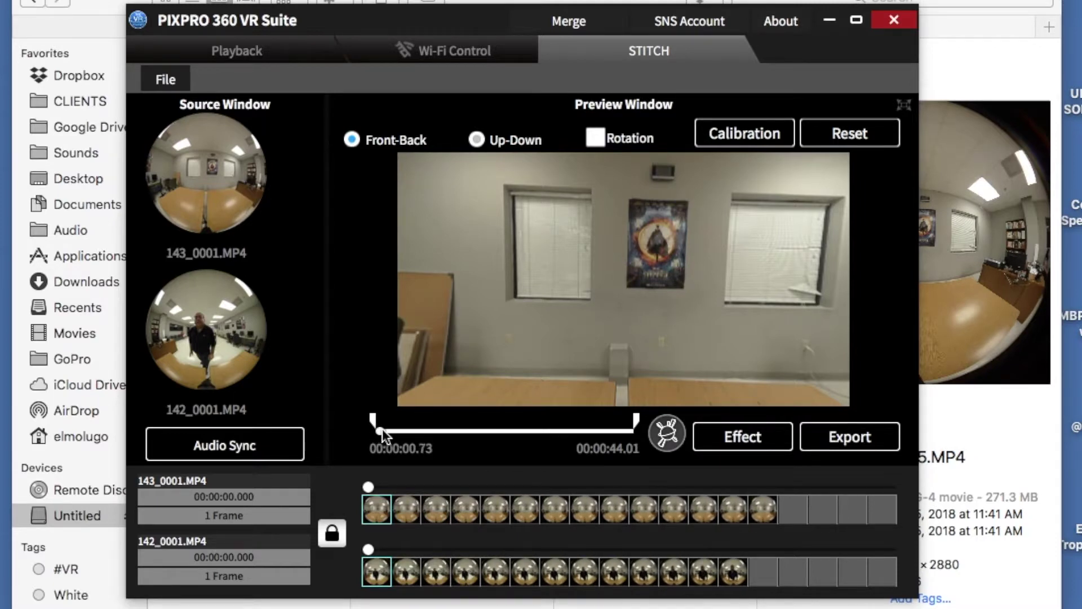
mouse_move(382, 428)
mouse_down()
mouse_move(498, 432)
mouse_move(359, 434)
mouse_move(402, 424)
mouse_up()
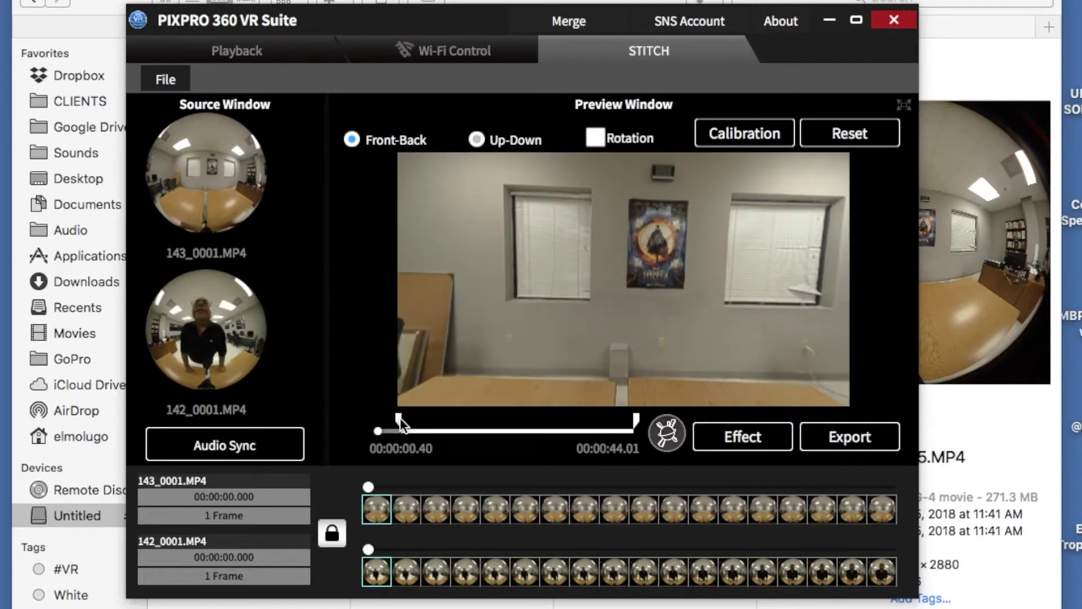
drag(636, 421, 541, 422)
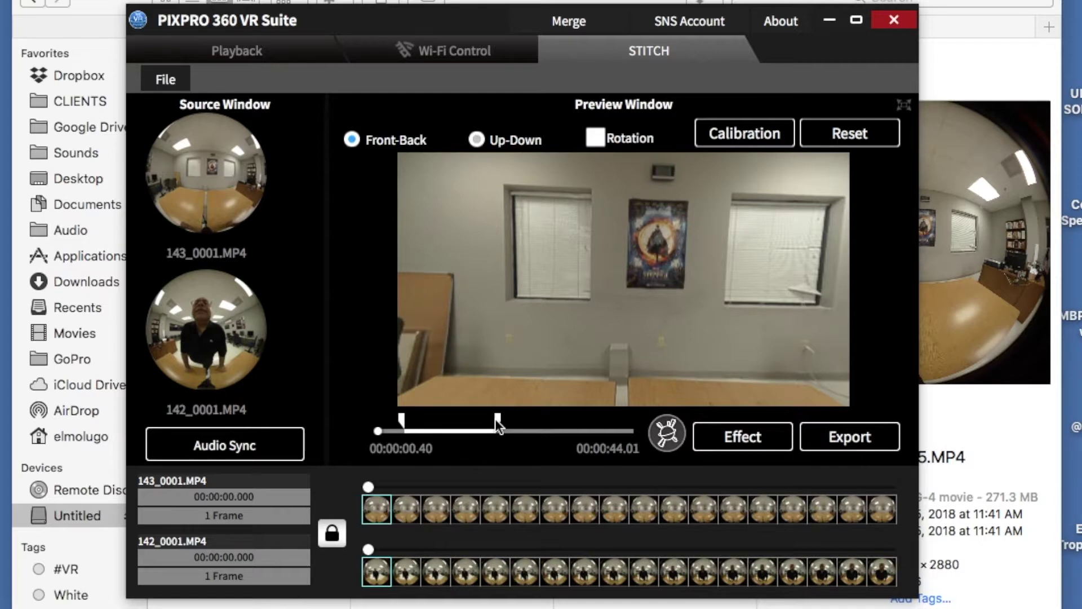
click(856, 438)
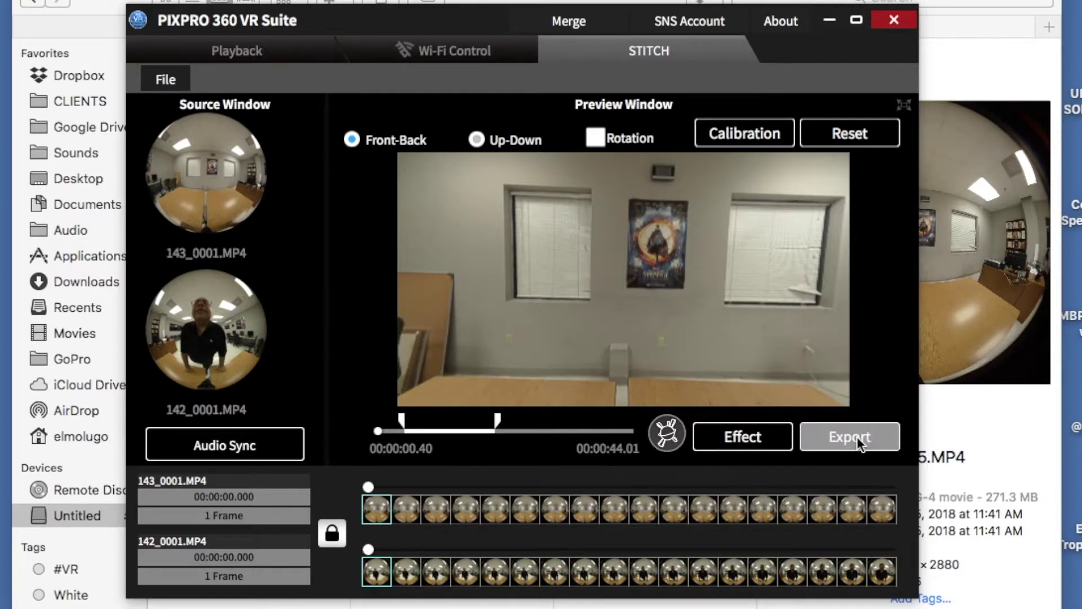
Set the export output to 'Test 2' in FIU GRANT TEST SHOTS > MASTER, keeping 3840 x 1920
click(856, 437)
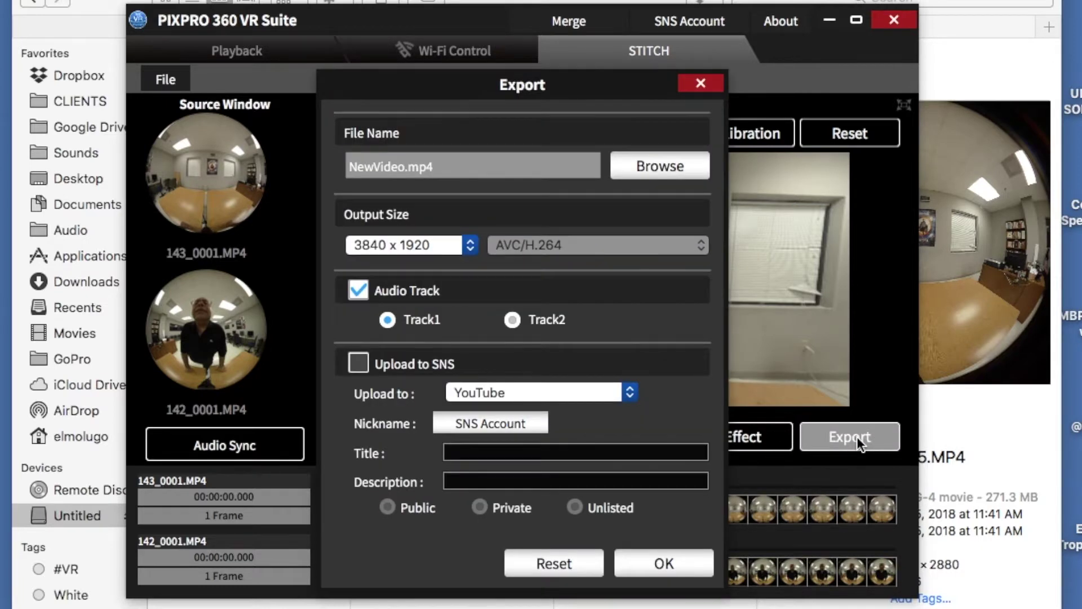
click(657, 171)
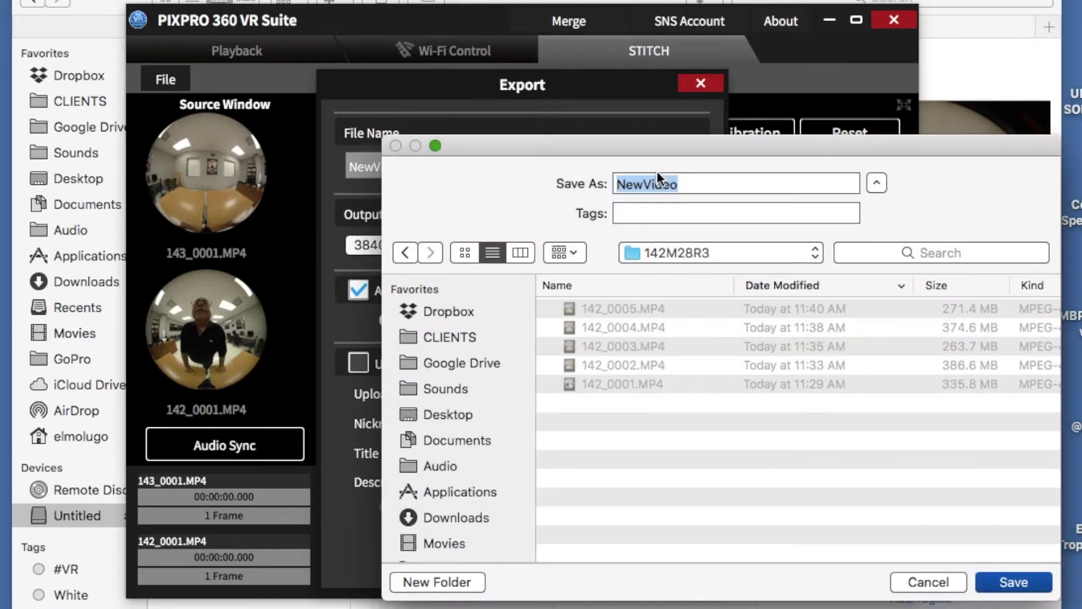
click(667, 253)
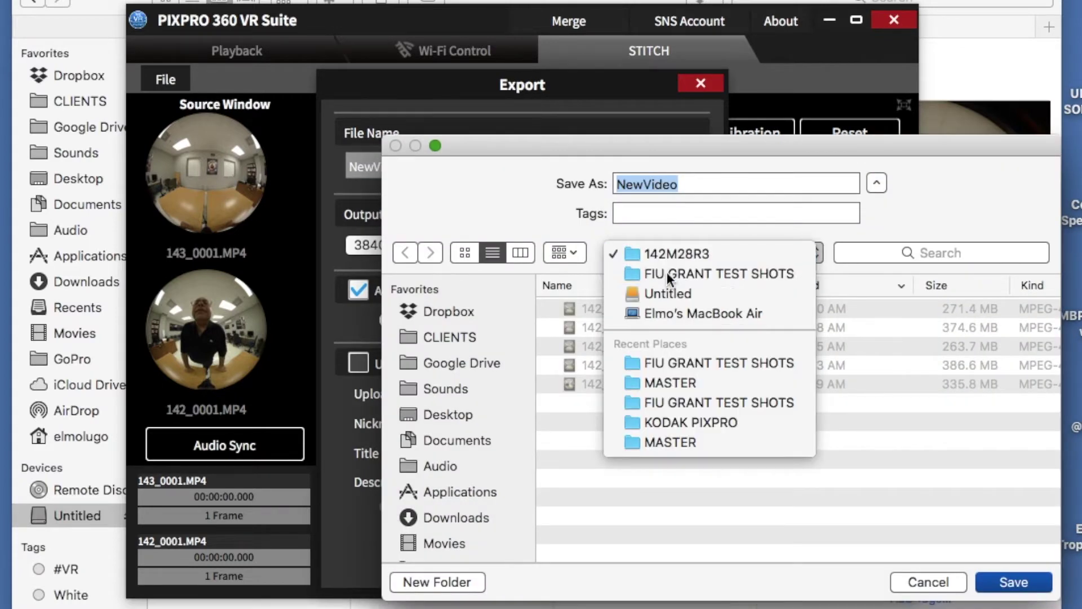
click(667, 272)
double_click(612, 304)
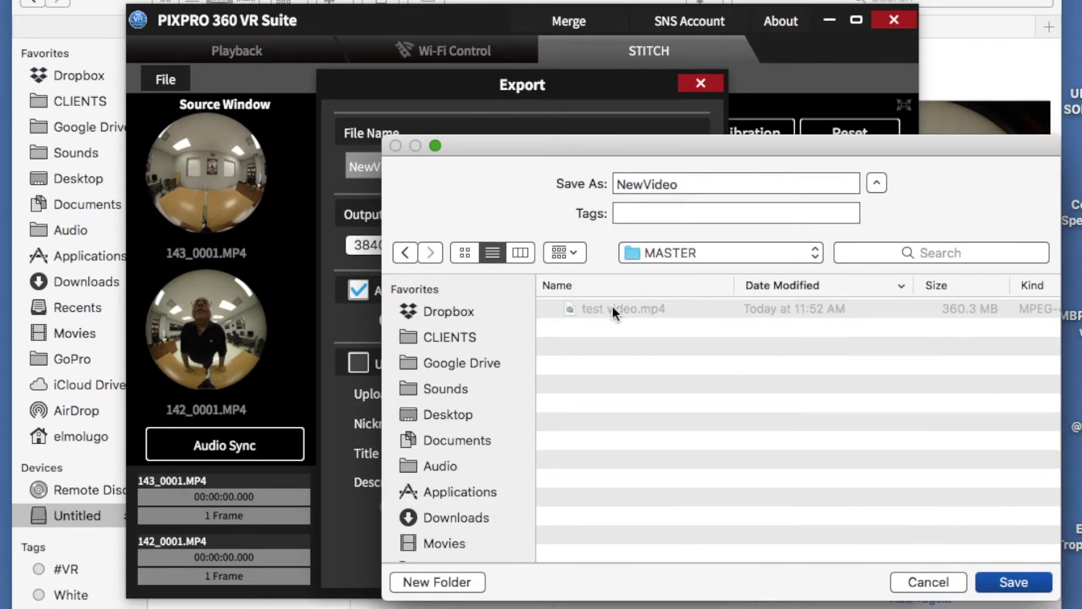
drag(687, 177, 533, 179)
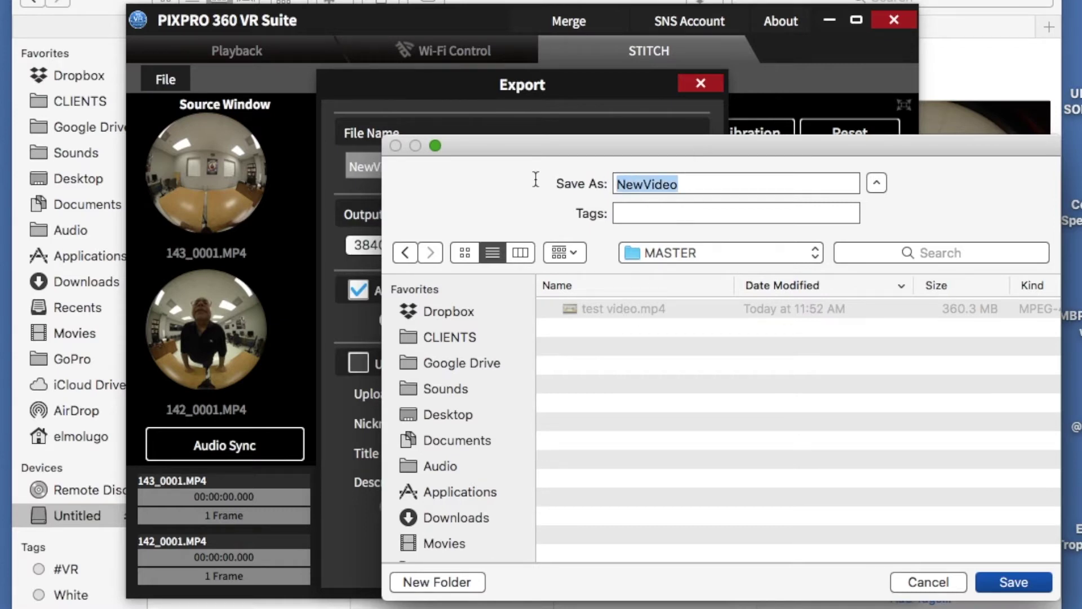
text(Test 2)
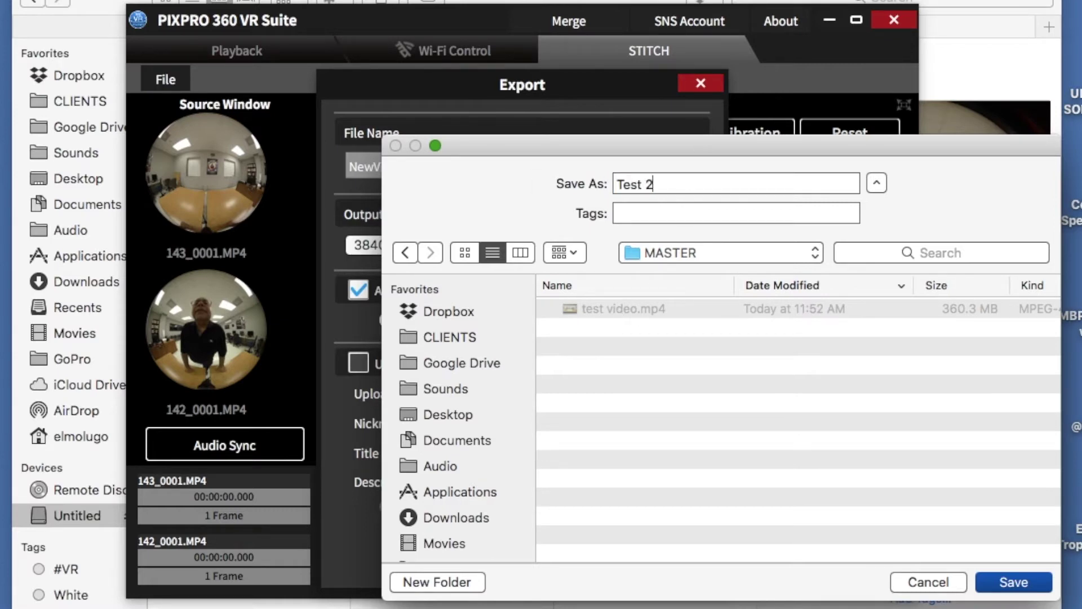
click(1014, 584)
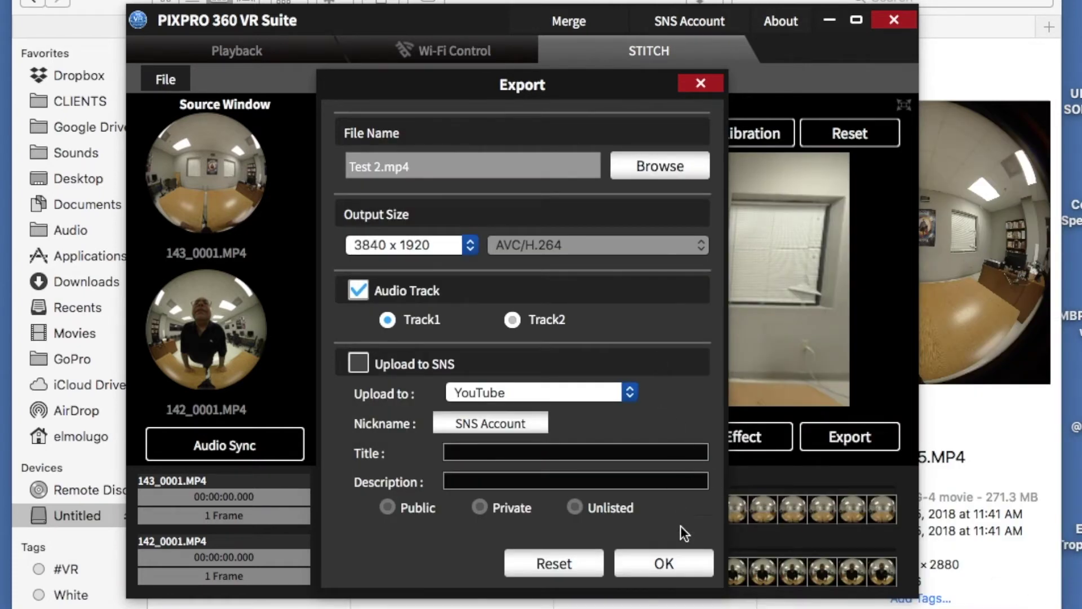
Start rendering the Test 2.mp4 export
click(689, 566)
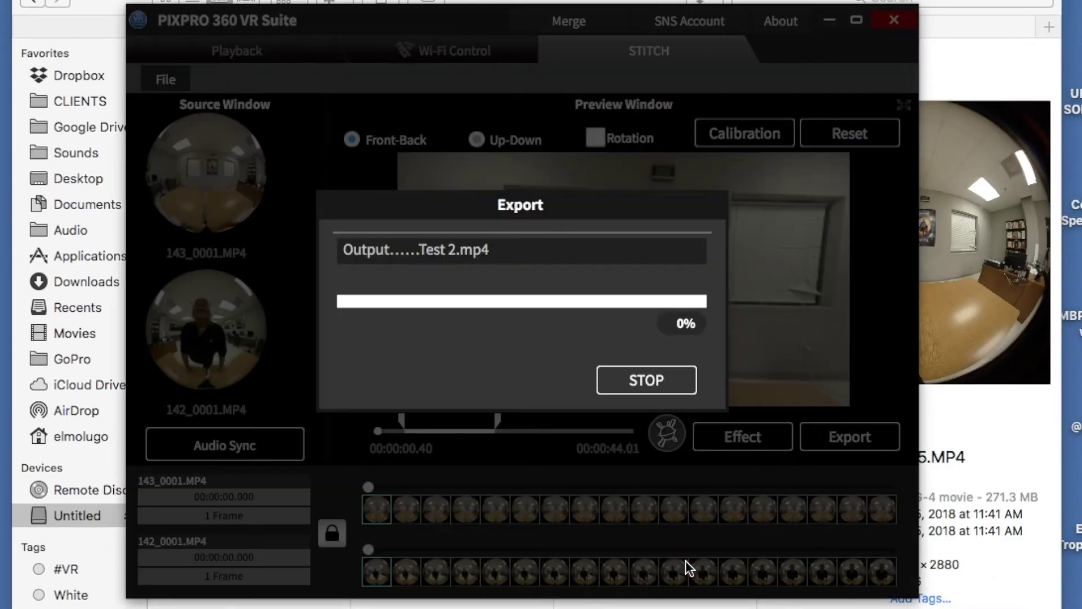